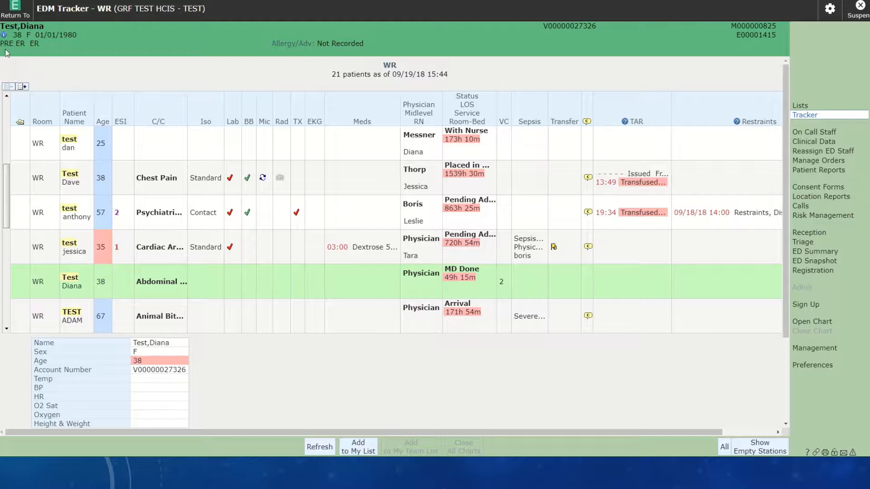
- Open the chart of the 38-year-old abdominal complaint patient with status MD Done and display the discharge plan
left_click_drag(7, 178, 6, 113)
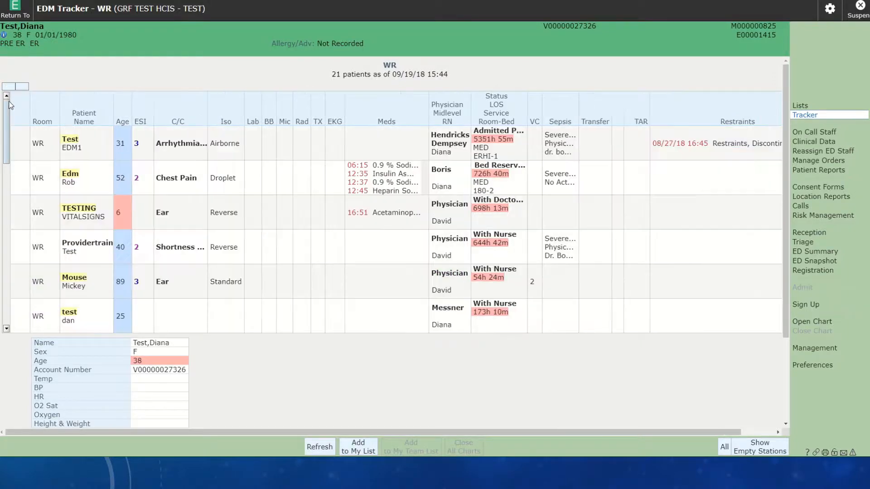
left_click(92, 144)
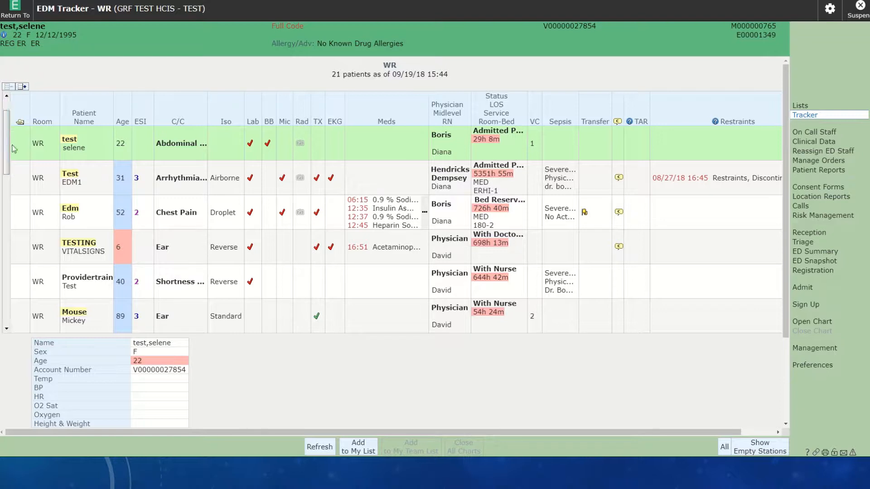
left_click_drag(7, 129, 10, 235)
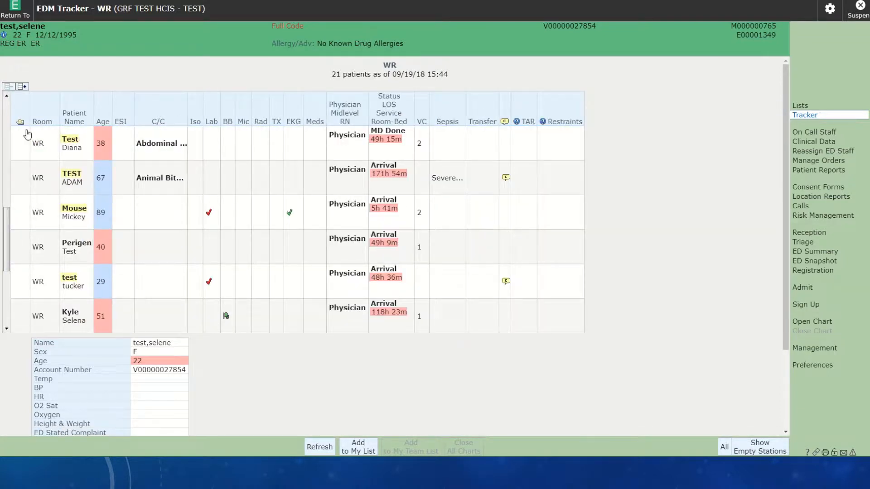
left_click(71, 143)
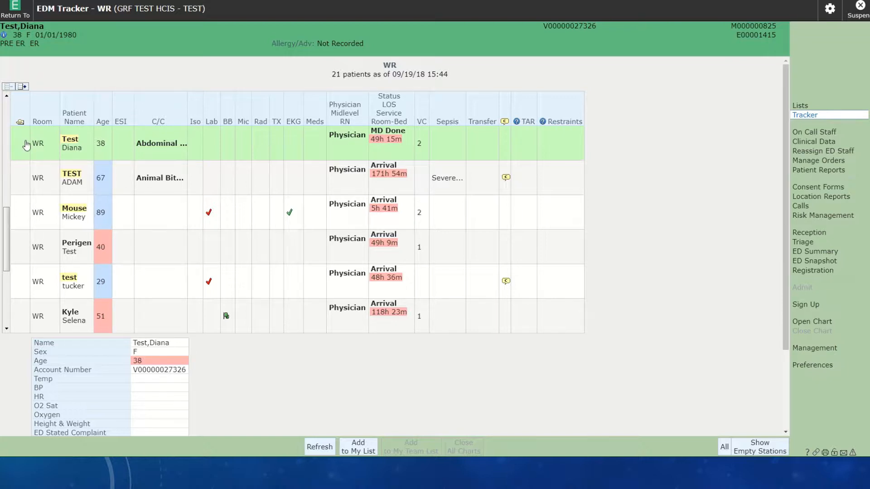
left_click(827, 323)
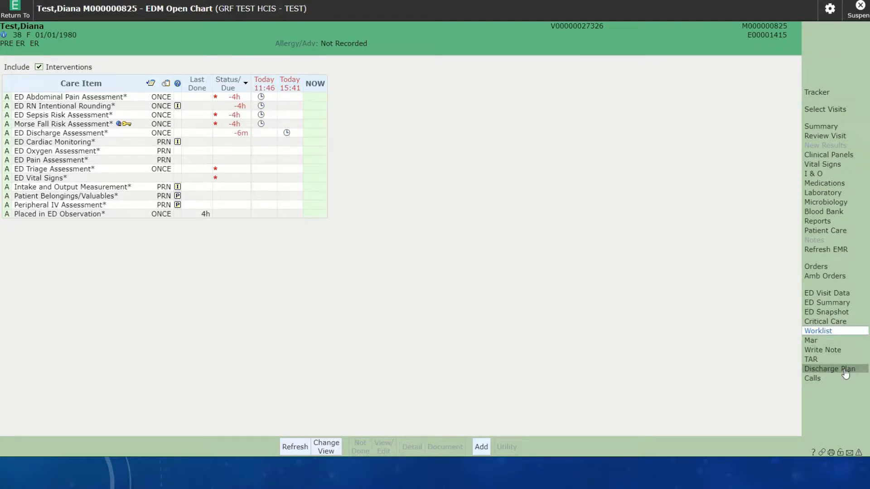
left_click(846, 371)
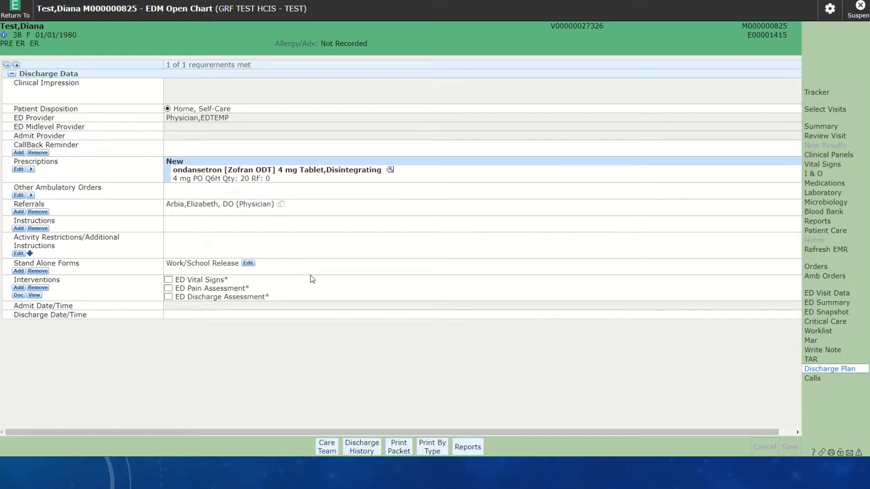
- Document the ED Vital Signs intervention from the discharge plan with an oral temperature of 98 F, and save it
left_click(168, 281)
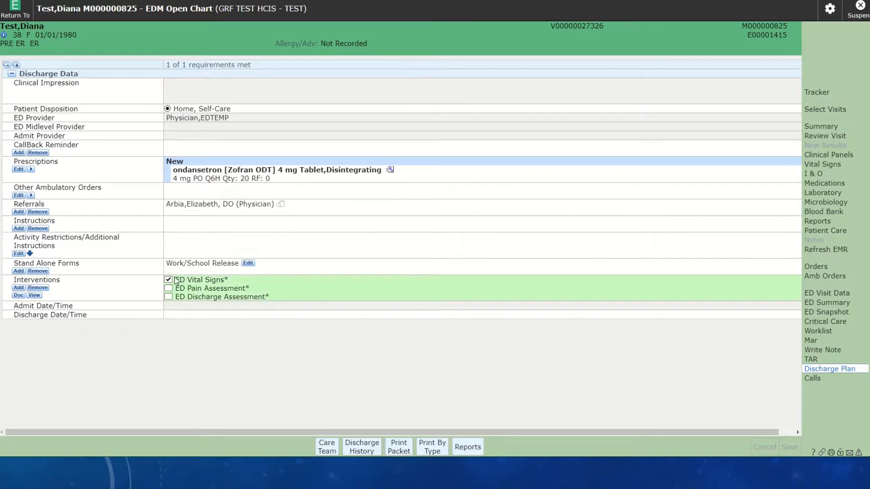
left_click(21, 295)
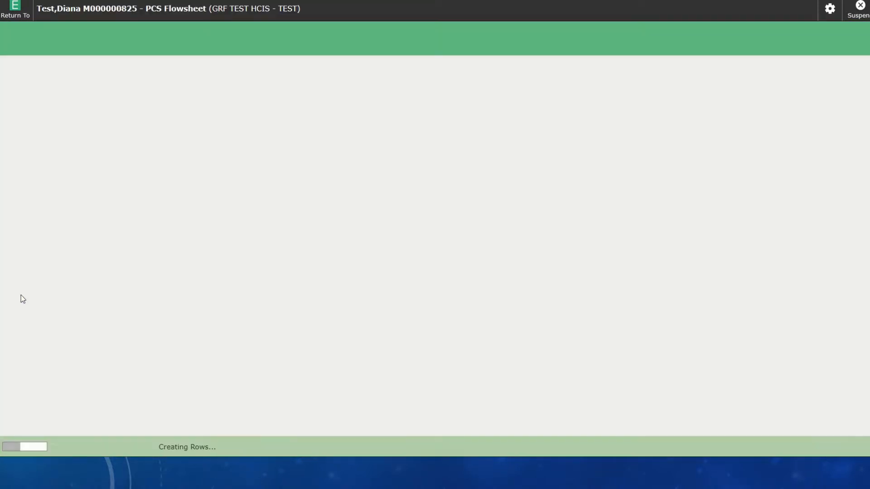
left_click(30, 127)
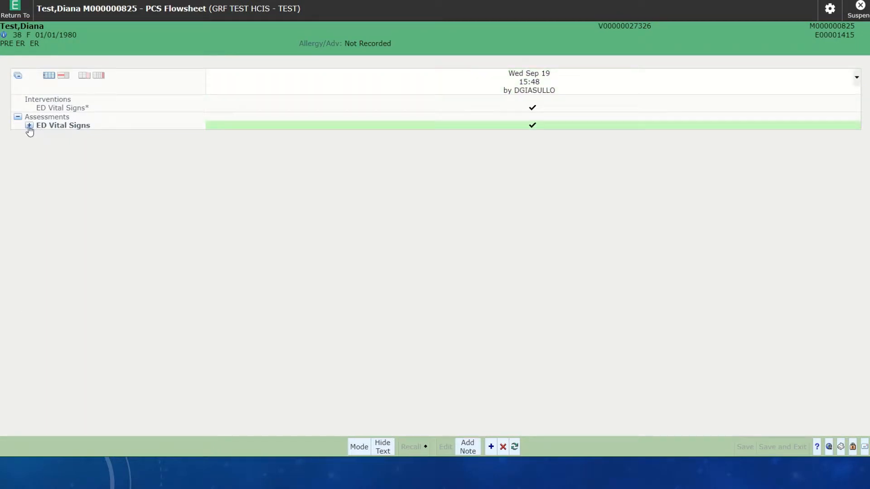
left_click(29, 126)
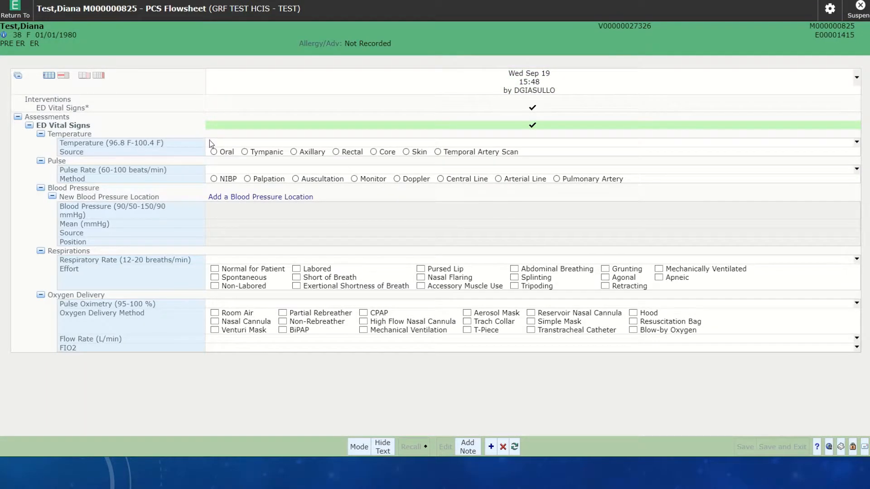
left_click(210, 142)
type("98")
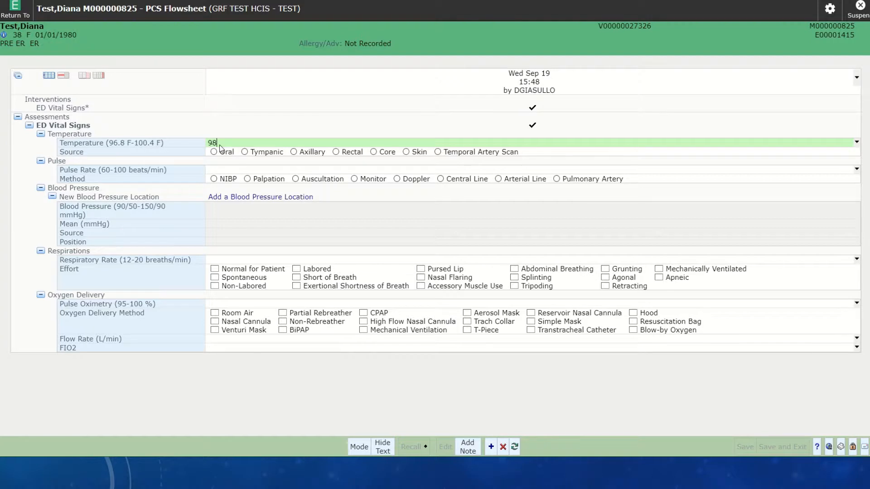
left_click(214, 152)
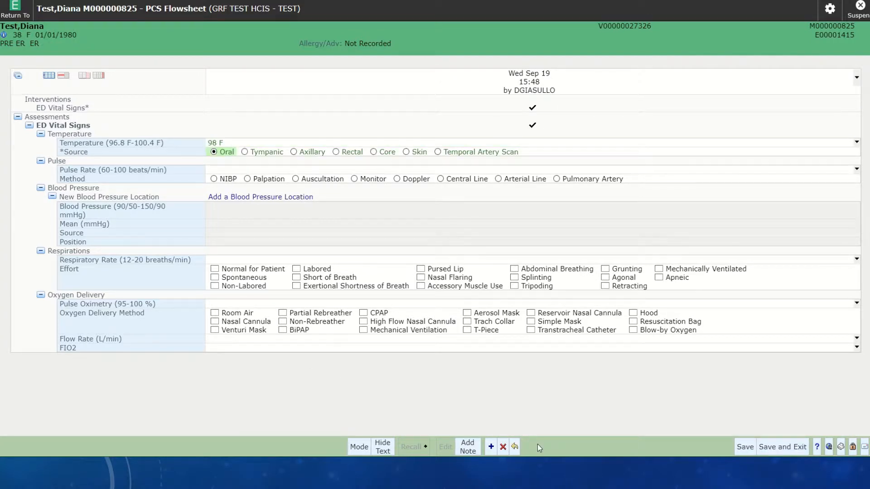
left_click(796, 448)
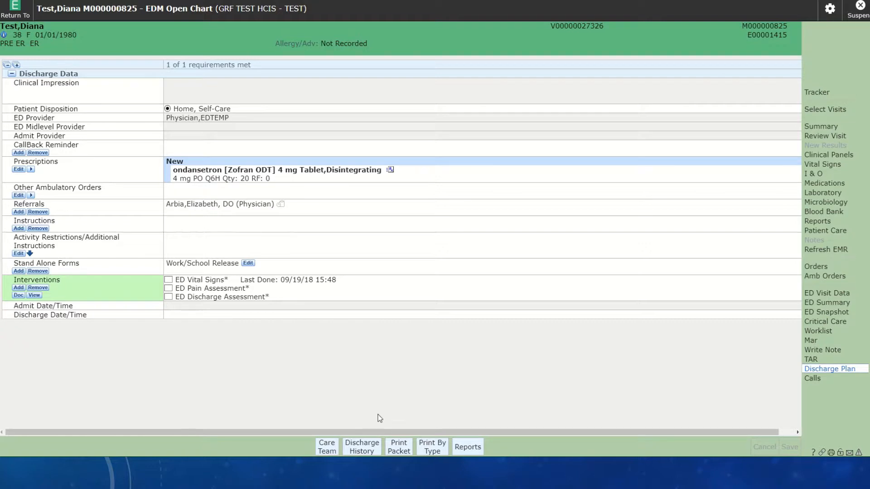
- Look over the discharge reports that can be printed by type, and return to the discharge plan without printing
left_click(399, 452)
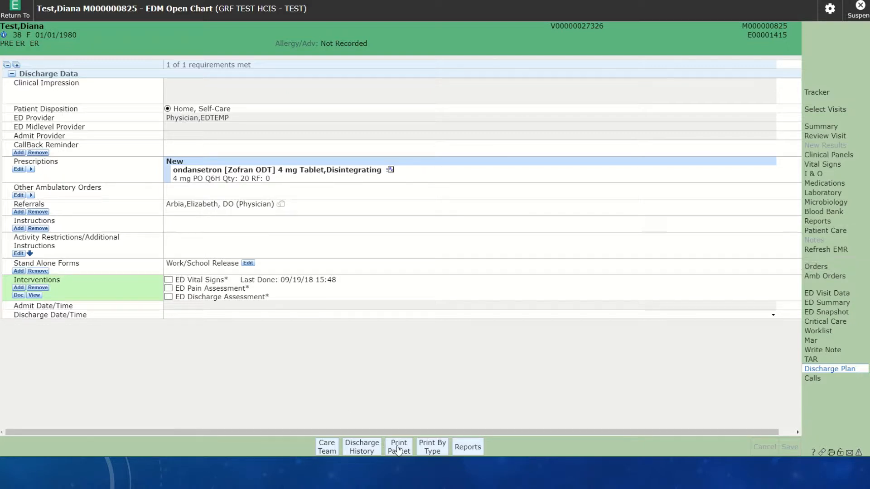
left_click(425, 448)
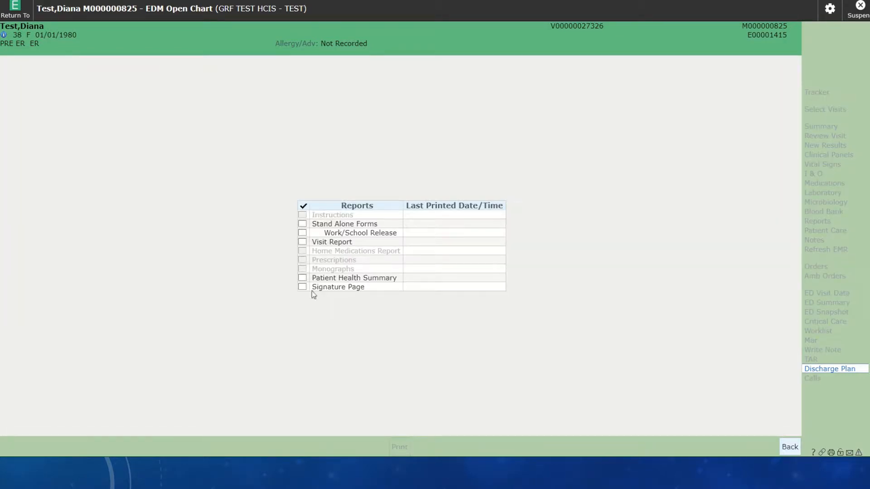
left_click(302, 281)
left_click(789, 448)
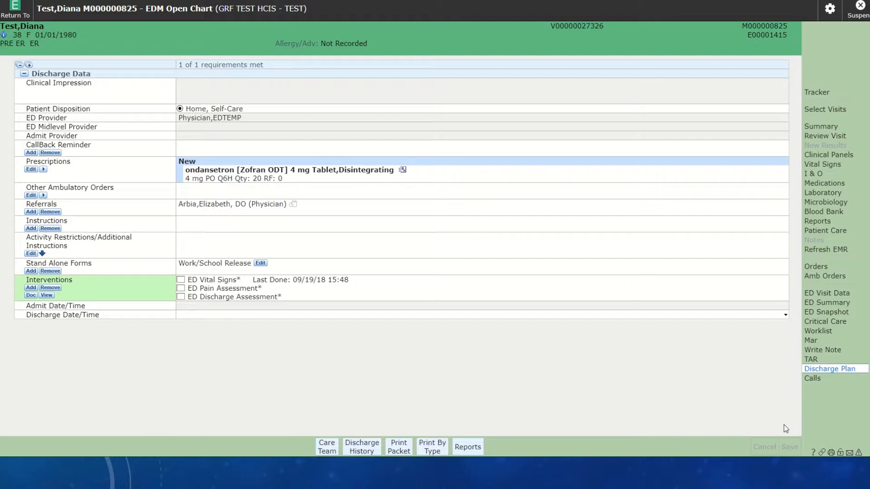
- Start documenting the ED Pain Assessment and ED Discharge Assessment together, and record No Pain Reported in the pain assessment
left_click(180, 288)
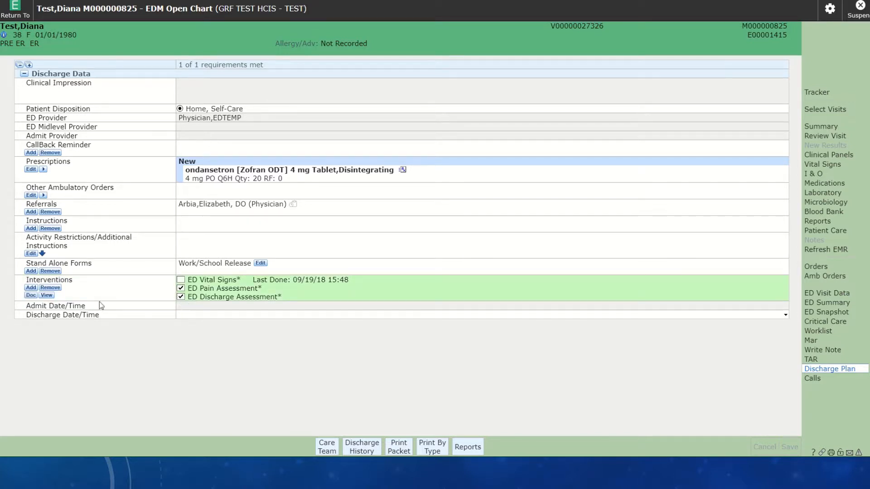
left_click(29, 296)
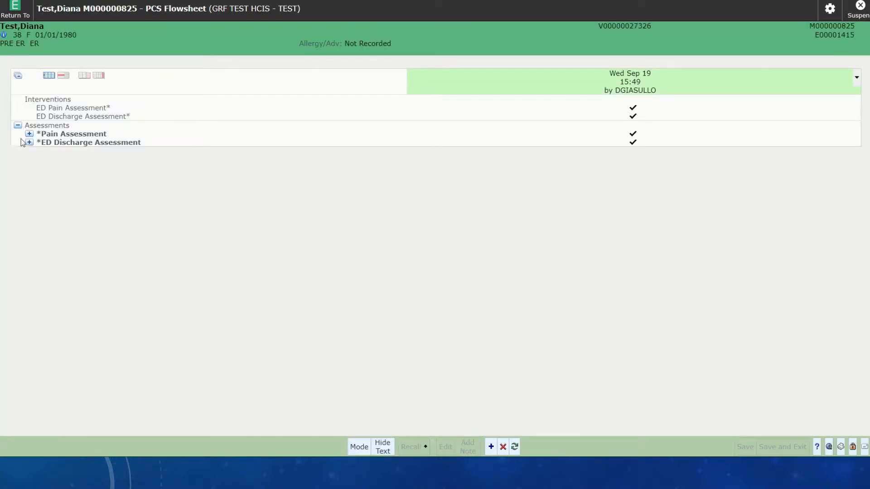
left_click(29, 133)
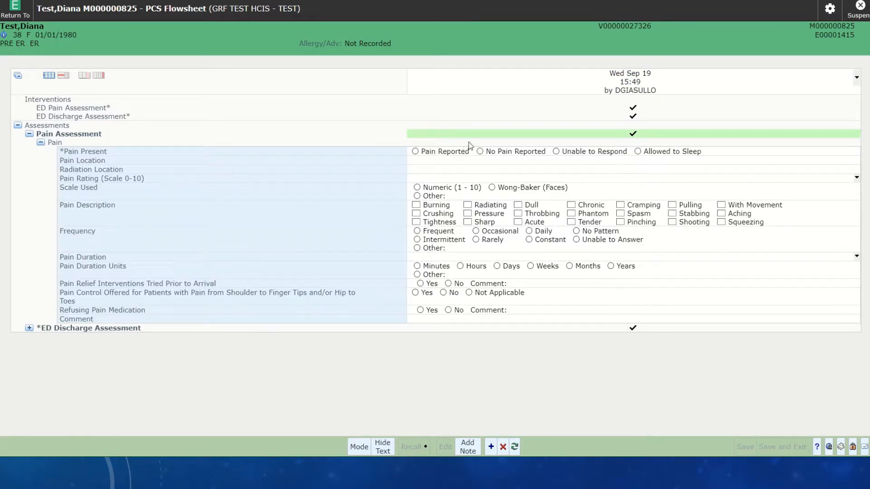
left_click(481, 152)
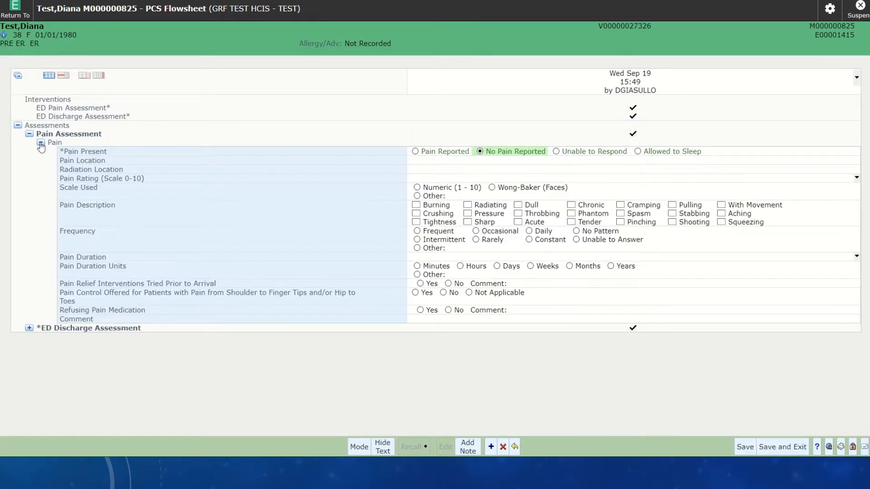
- In the ED Discharge Assessment, set the condition on discharge to Stable and the discharge disposition to Home
left_click(29, 328)
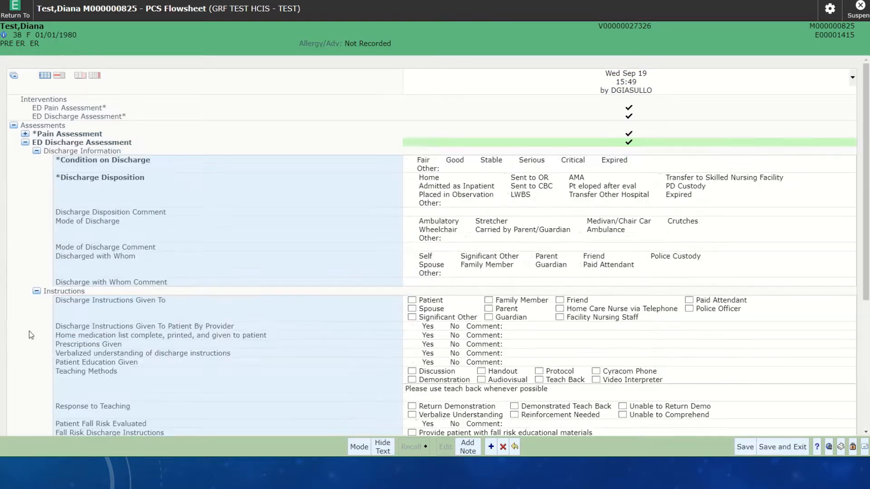
scroll(375, 243, "down", 1)
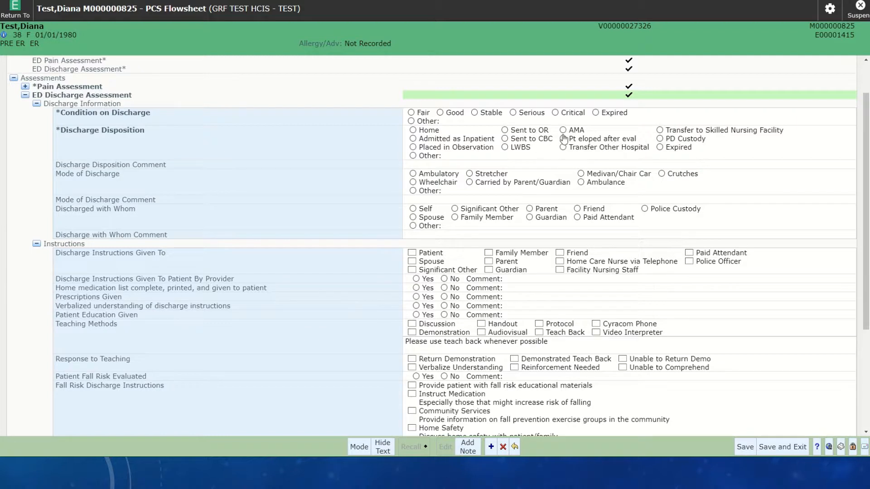
left_click(412, 122)
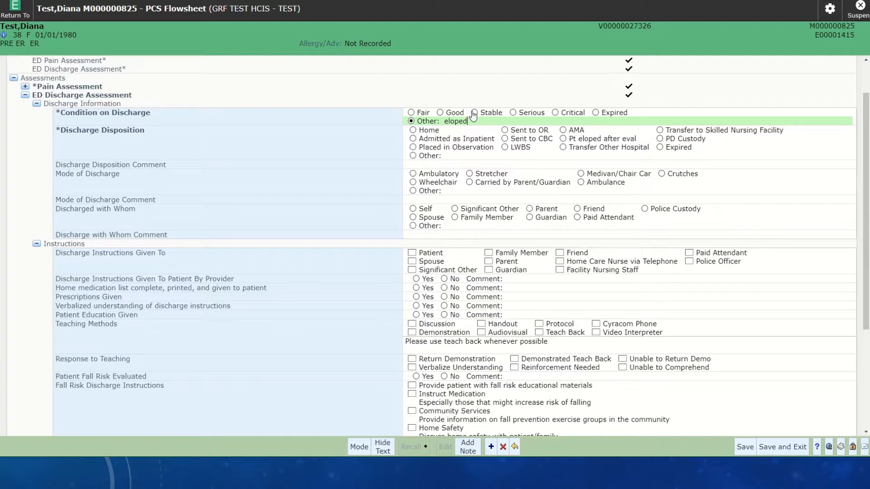
left_click(476, 115)
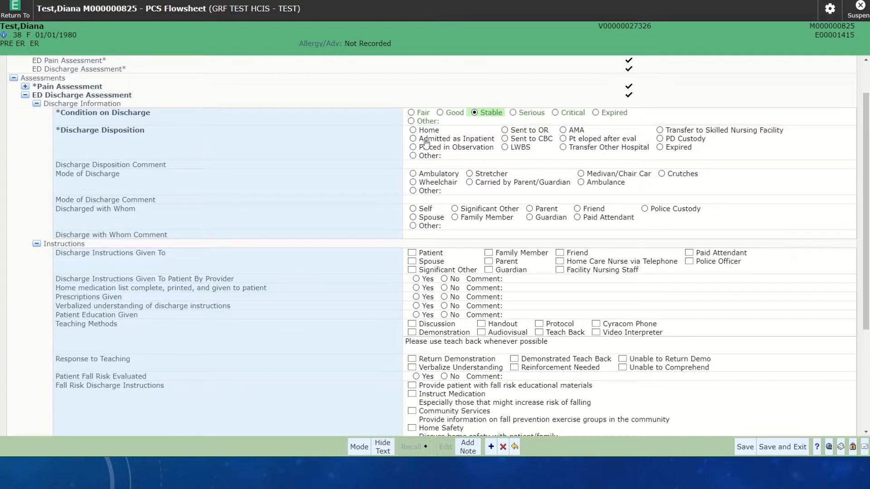
left_click(414, 130)
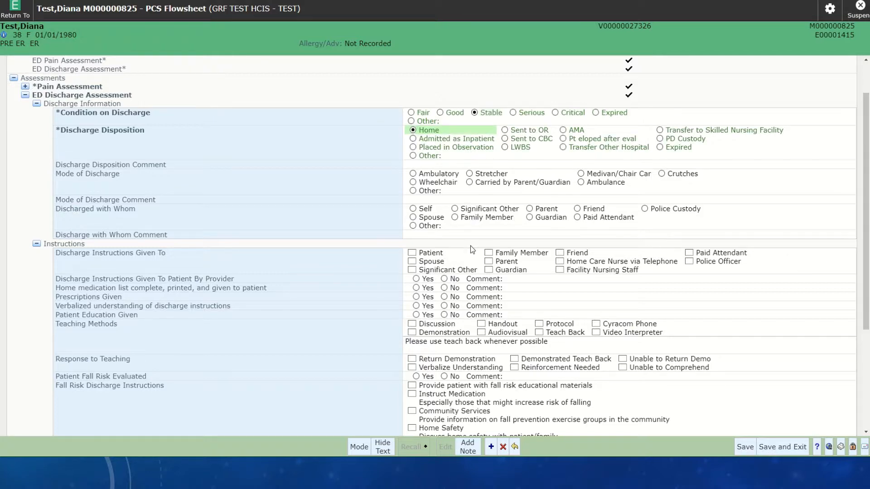
- Record Yes for discharge instructions given to patient by provider, with a comment that the patient was discharged by the named doctor
scroll(471, 246, "down", 1)
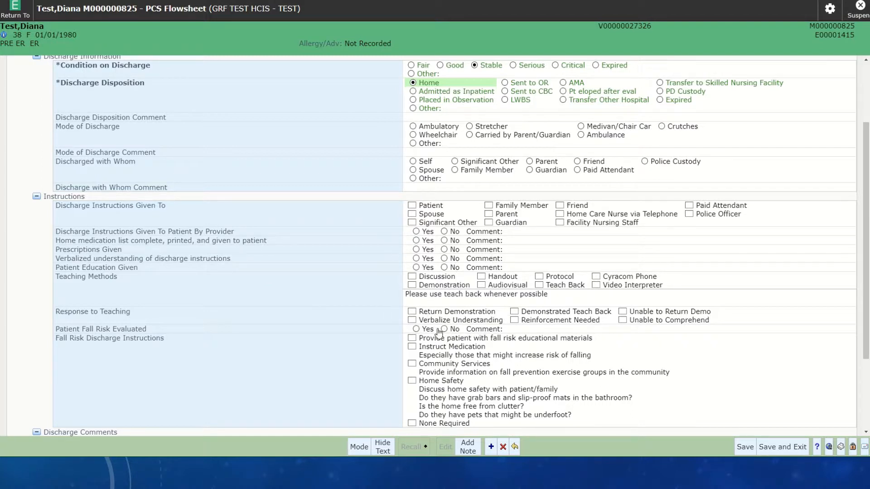
scroll(438, 332, "down", 2)
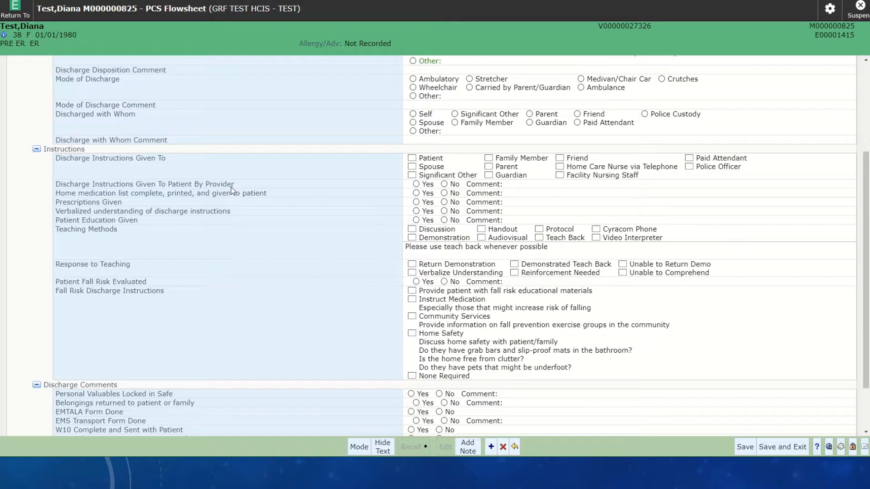
scroll(232, 190, "up", 5)
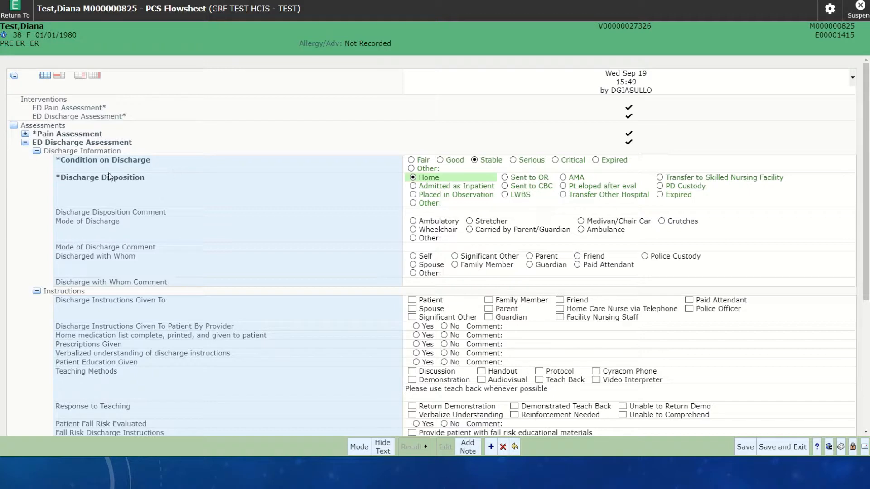
scroll(410, 202, "down", 2)
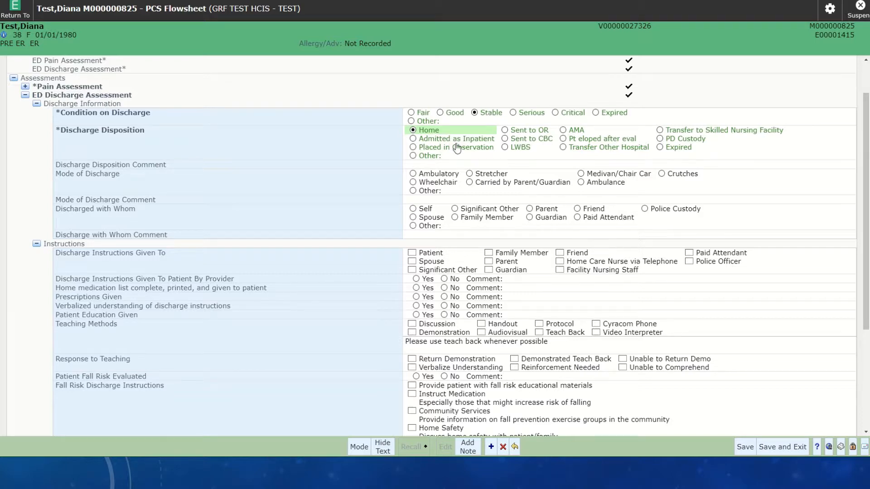
scroll(390, 240, "down", 2)
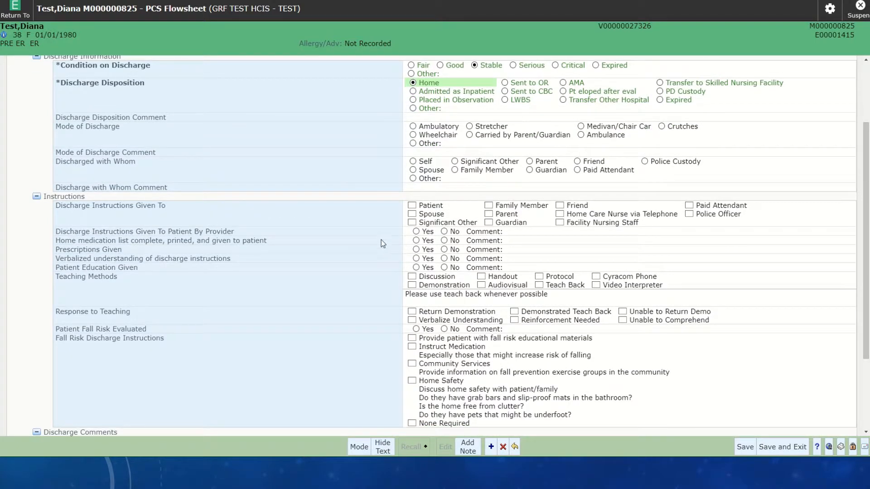
left_click(416, 231)
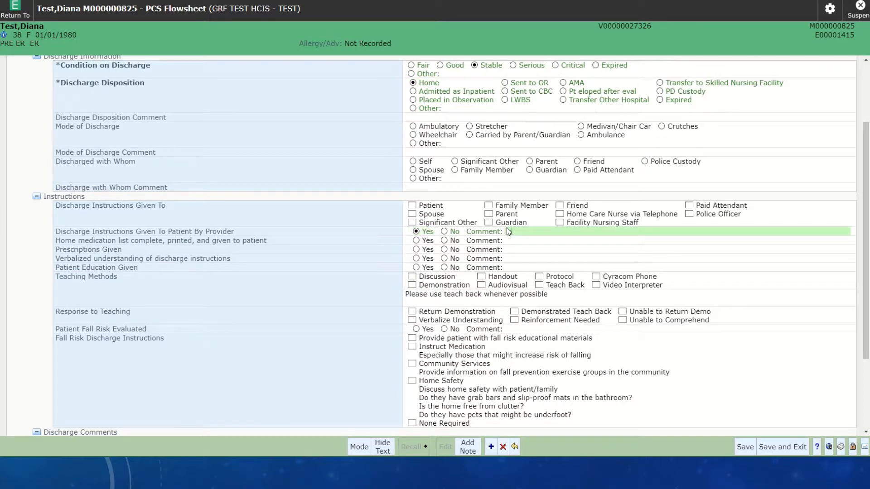
type("Pt discharged by dr doolittle a")
key("BackSpace")
key("BackSpace")
- Review the remaining teaching, fall risk and discharge comment fields of the ED Discharge Assessment
scroll(743, 350, "down", 1)
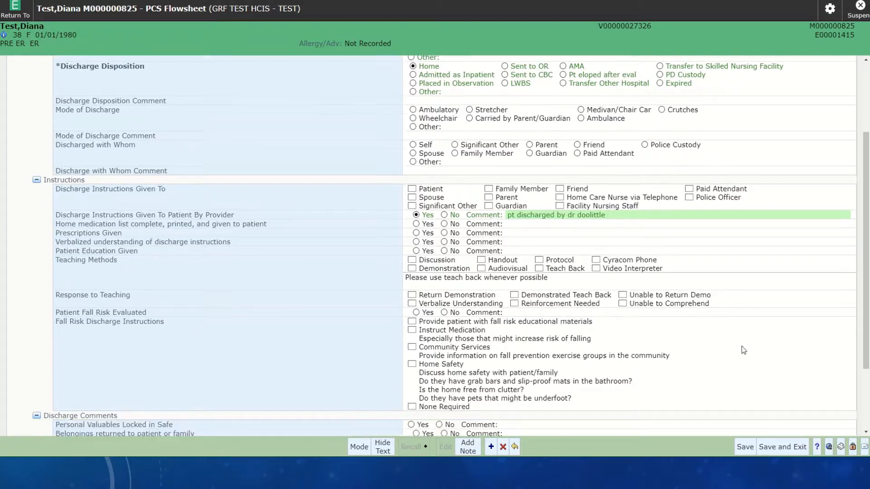
scroll(744, 351, "down", 2)
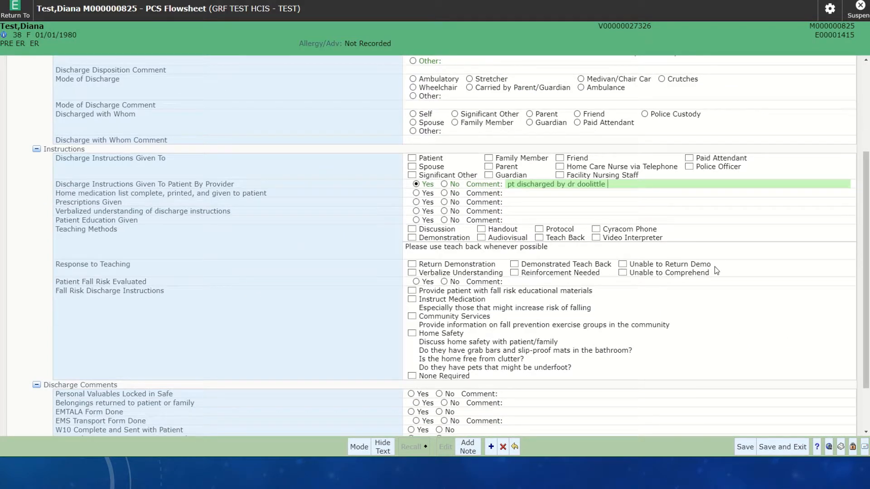
scroll(723, 304, "down", 3)
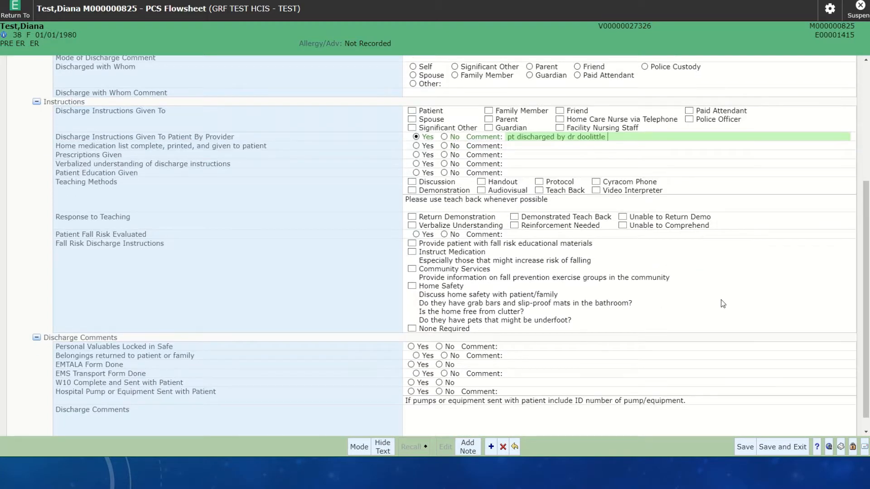
scroll(658, 346, "down", 1)
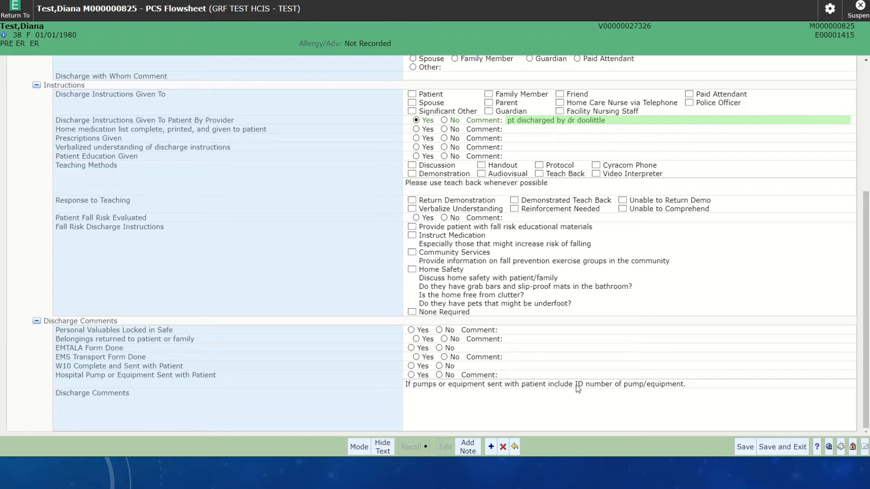
- Save the ED Pain Assessment and ED Discharge Assessment with the Discharge Comments left blank, and return to the discharge plan
left_click(422, 405)
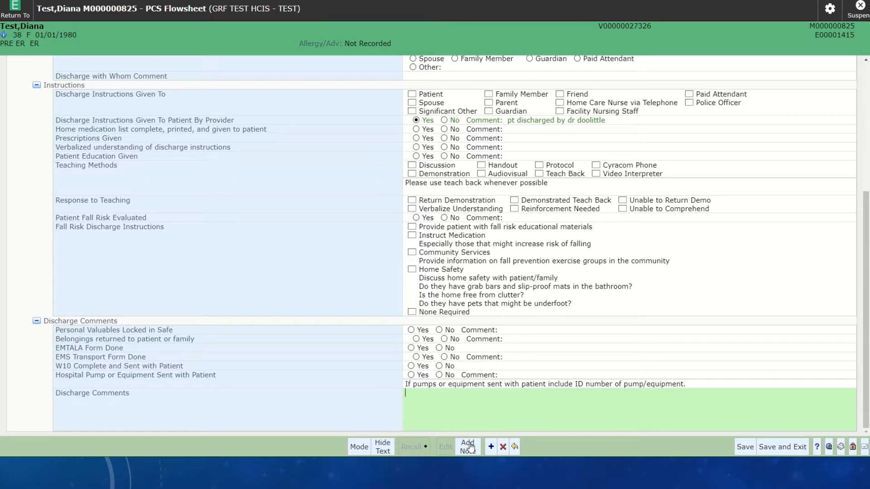
scroll(127, 281, "up", 5)
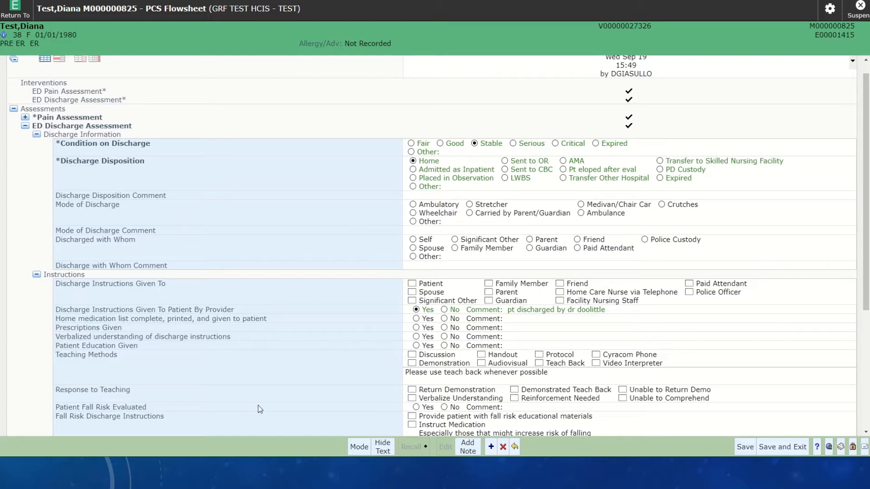
left_click(782, 447)
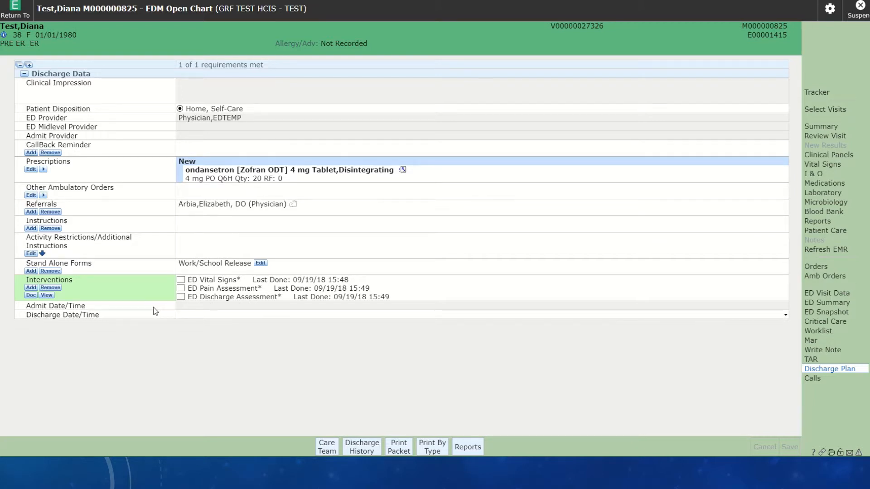
- Set the Discharge Date/Time to 09/19/18 15:48 and save the discharge plan, continuing with the temporary provider still assigned
left_click(185, 318)
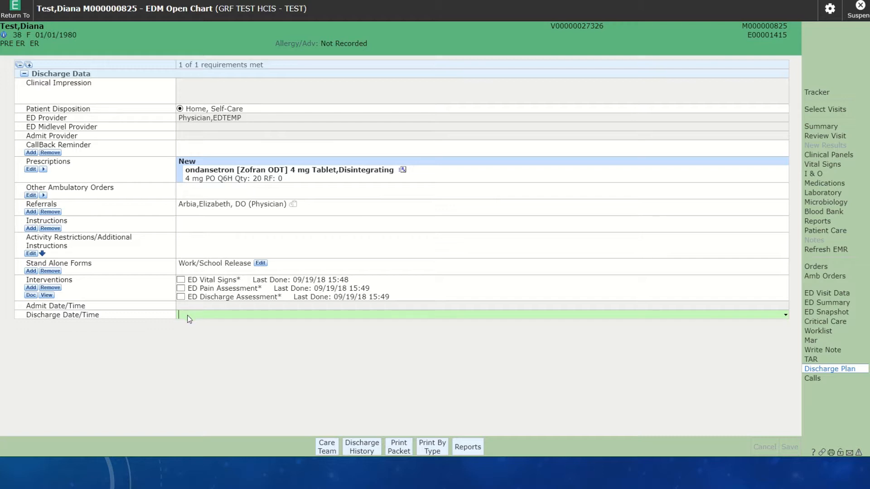
type("n")
key("Return")
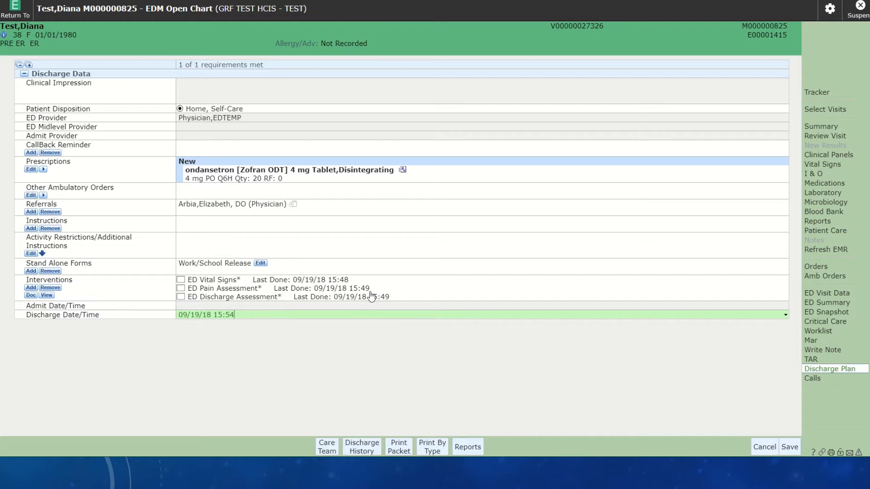
key("BackSpace")
type("48")
left_click(791, 448)
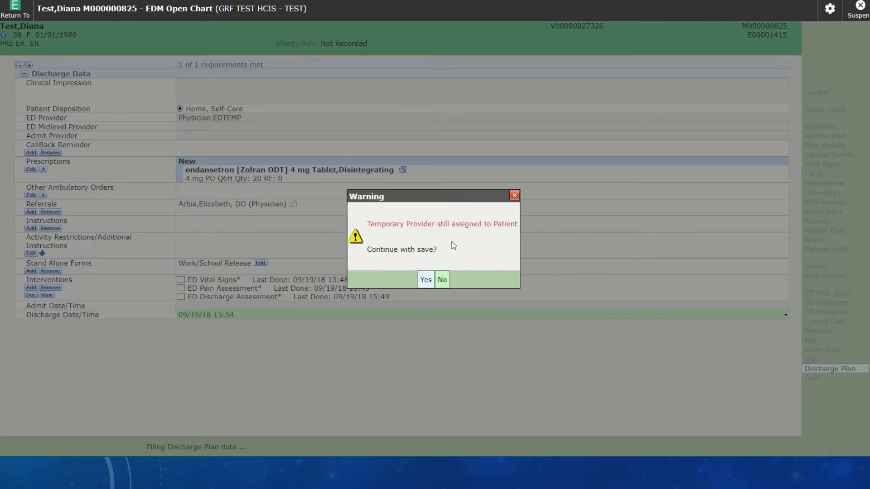
left_click(425, 280)
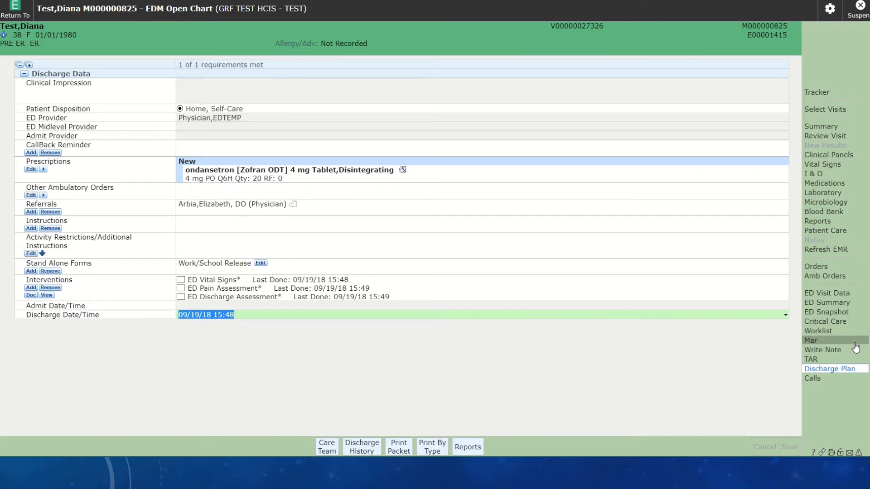
- Return to the tracker from the patient's chart and display the patients on My List
left_click(830, 97)
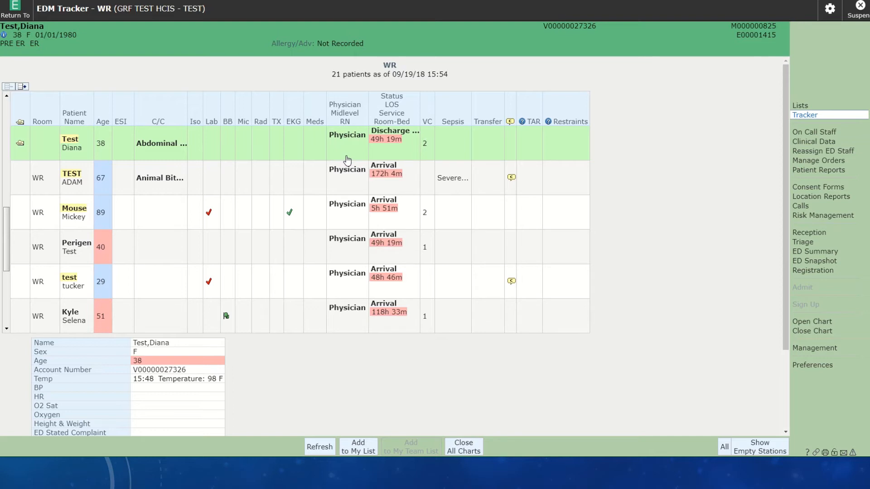
left_click(813, 108)
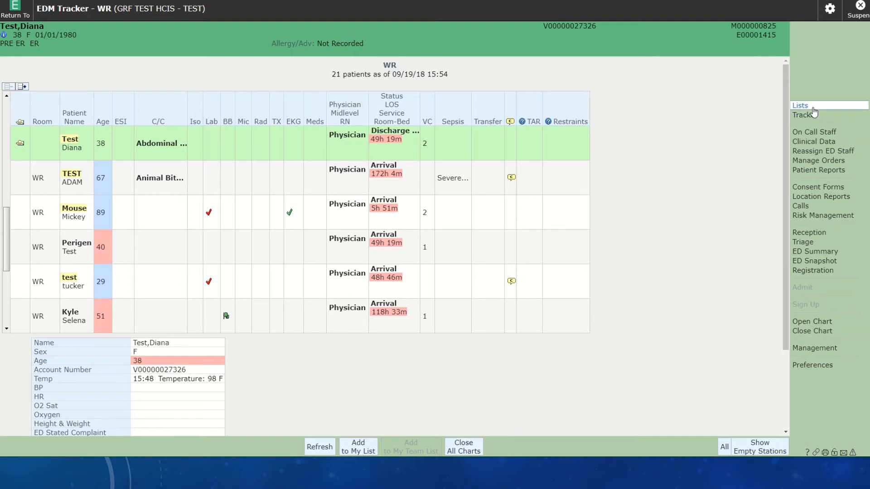
left_click(383, 130)
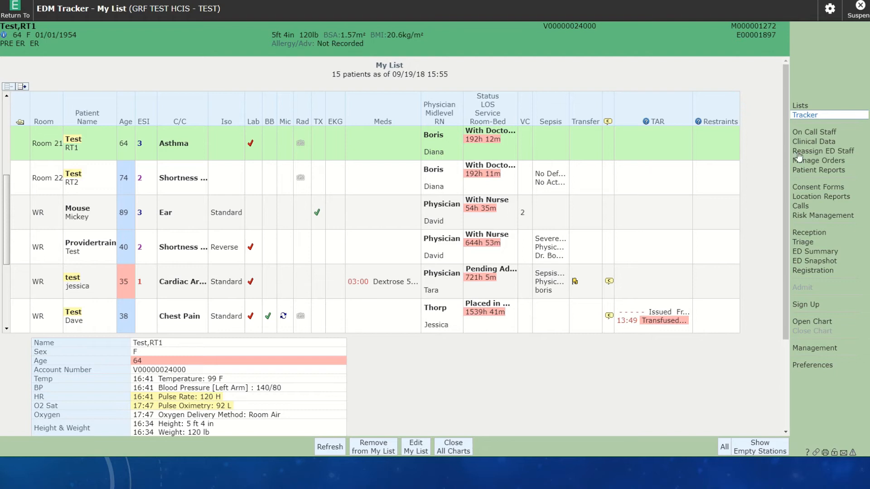
- Open the discharged patient's chart from the ED Discharged list and return to the tracker
left_click(812, 107)
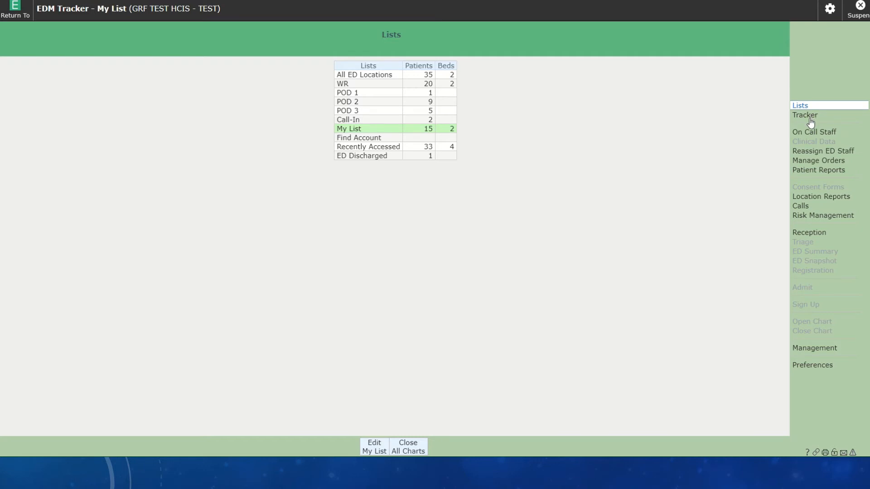
left_click(352, 157)
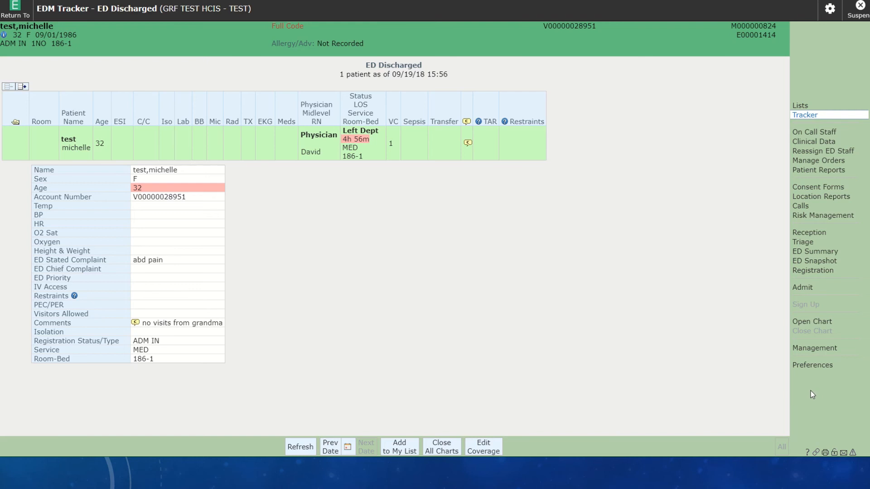
left_click(10, 145)
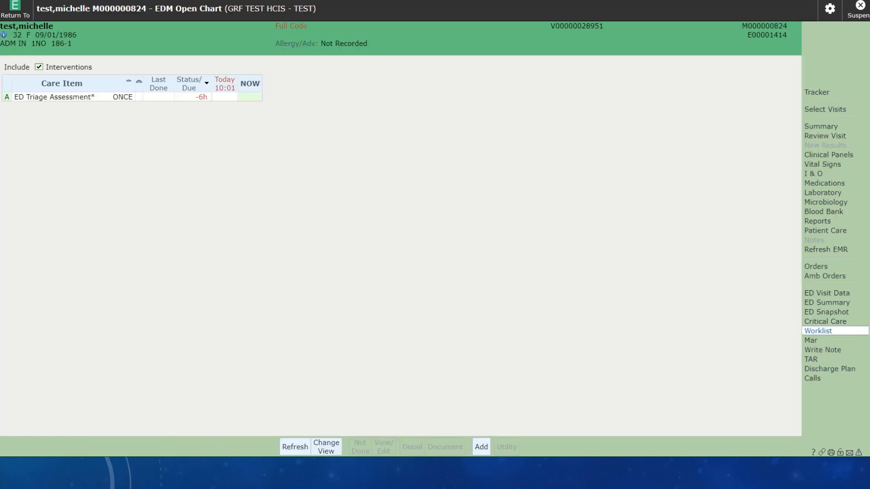
left_click(837, 95)
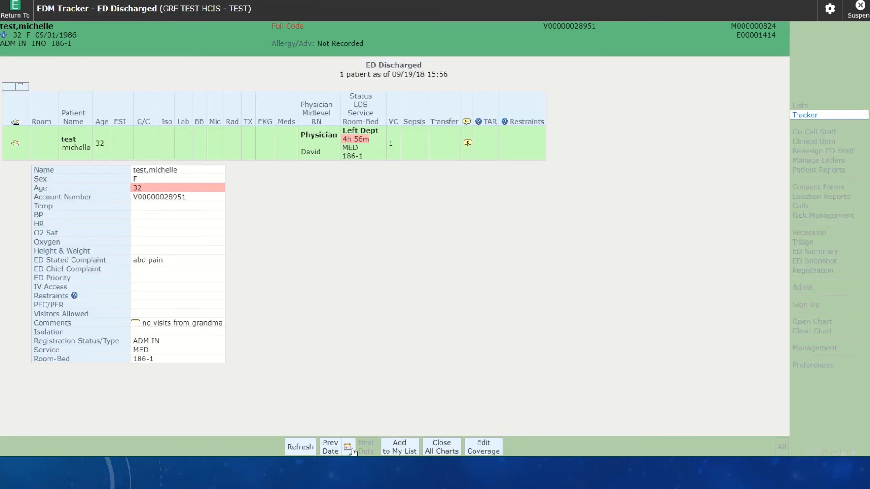
- View the date selection calendar for the ED Discharged list and close it without choosing a date
left_click(350, 449)
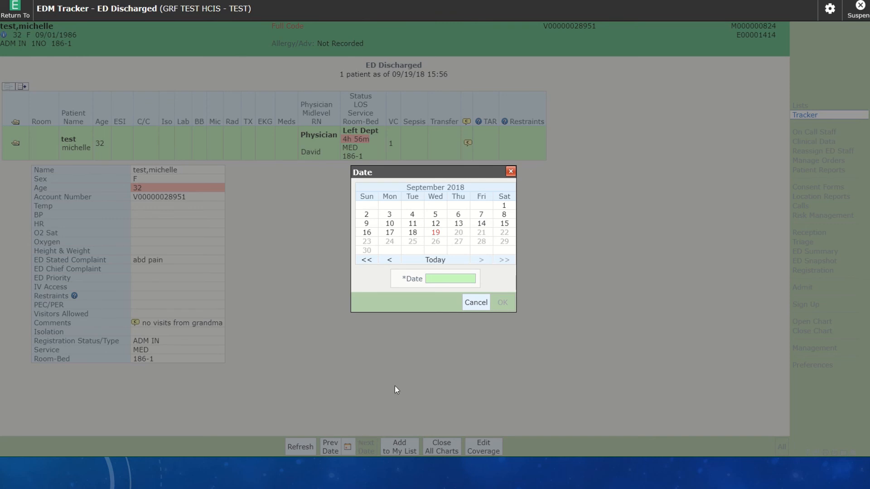
left_click(471, 303)
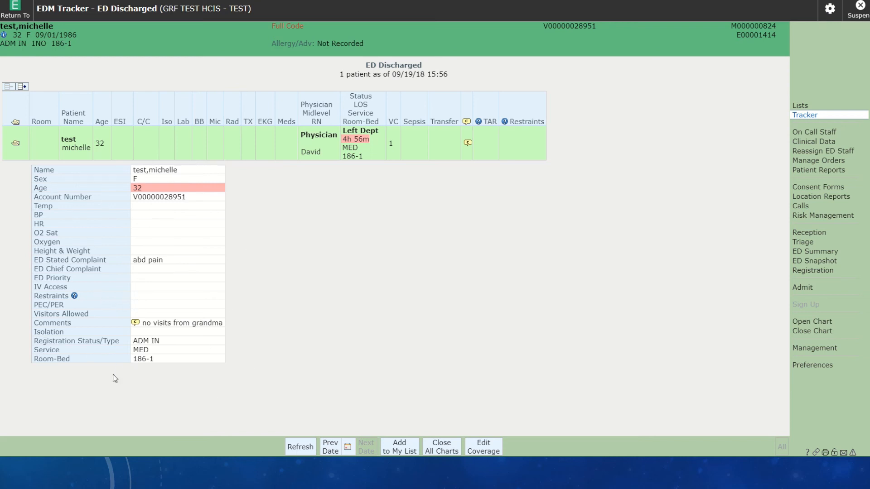
mouse_move(385, 1)
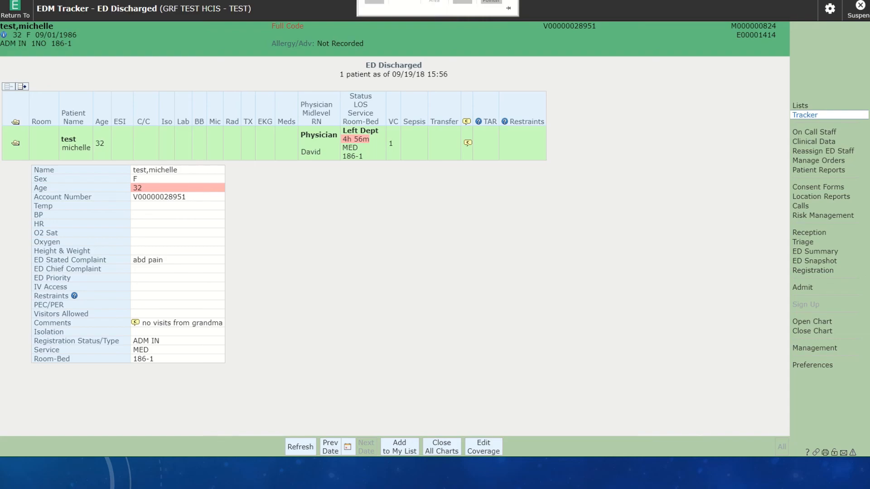